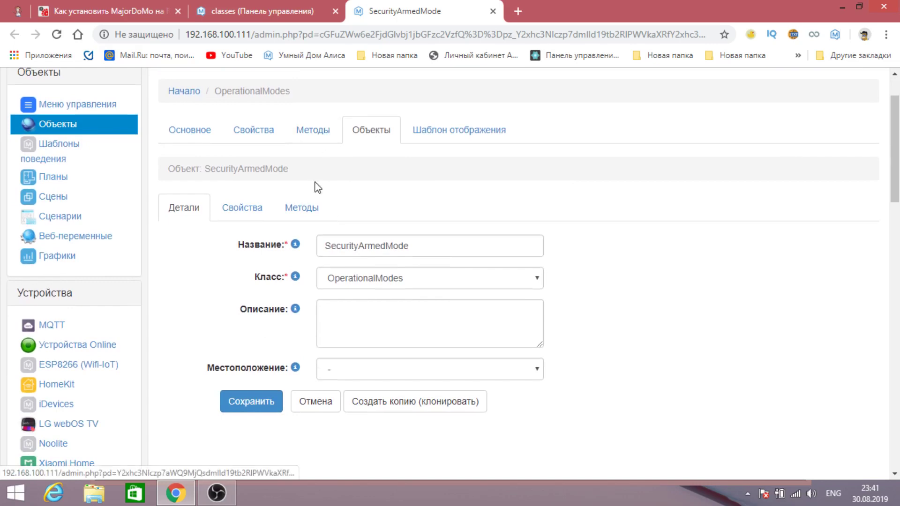
Step: Open the delay method of the SecurityArmedMode object and examine its PHP code and parent-method call setting
left_click(304, 207)
scroll(299, 216, "down", 3)
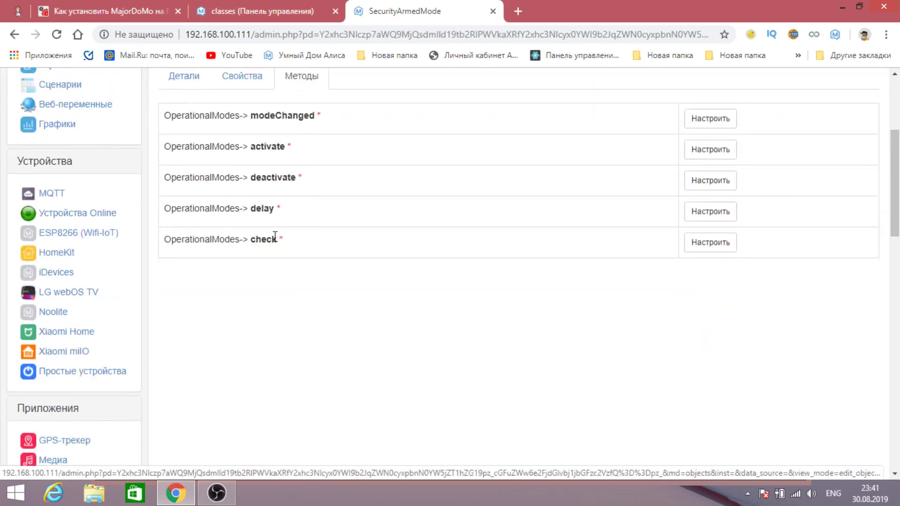
left_click(691, 216)
scroll(320, 233, "down", 3)
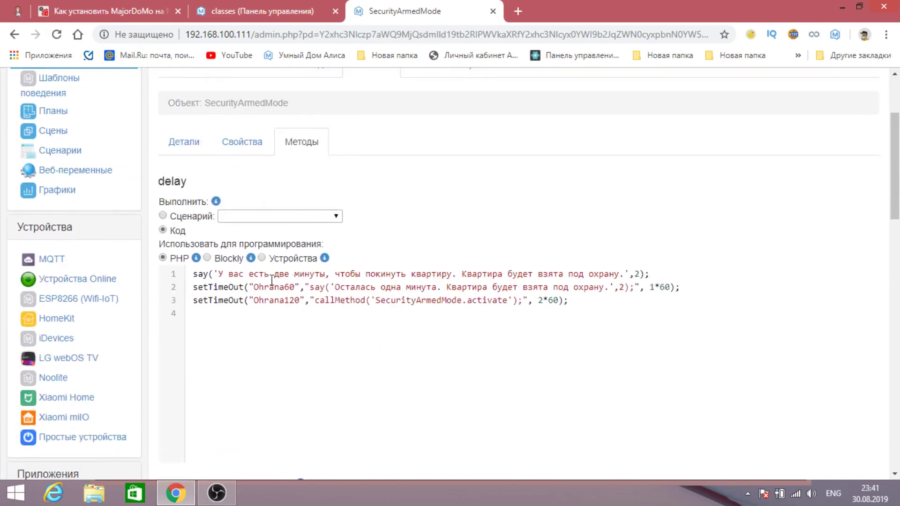
left_click_drag(195, 271, 451, 345)
left_click(470, 346)
scroll(219, 296, "up", 1)
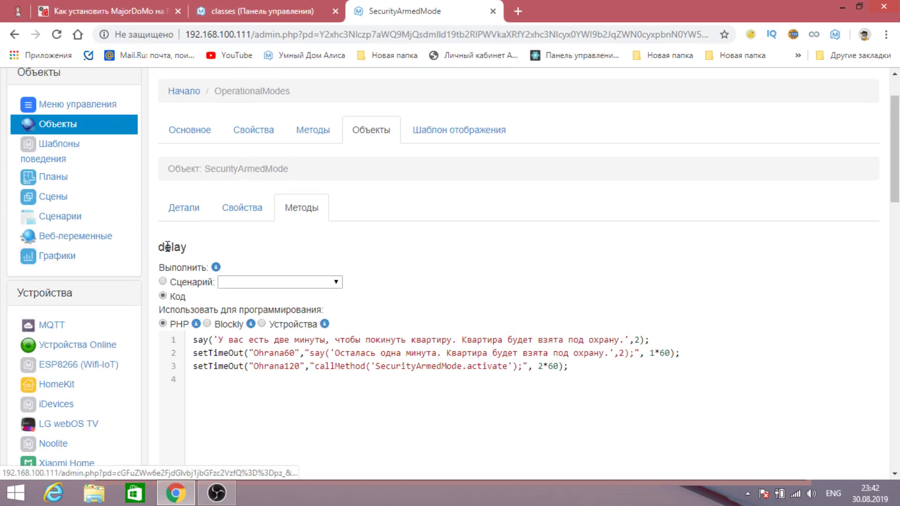
scroll(168, 247, "down", 3)
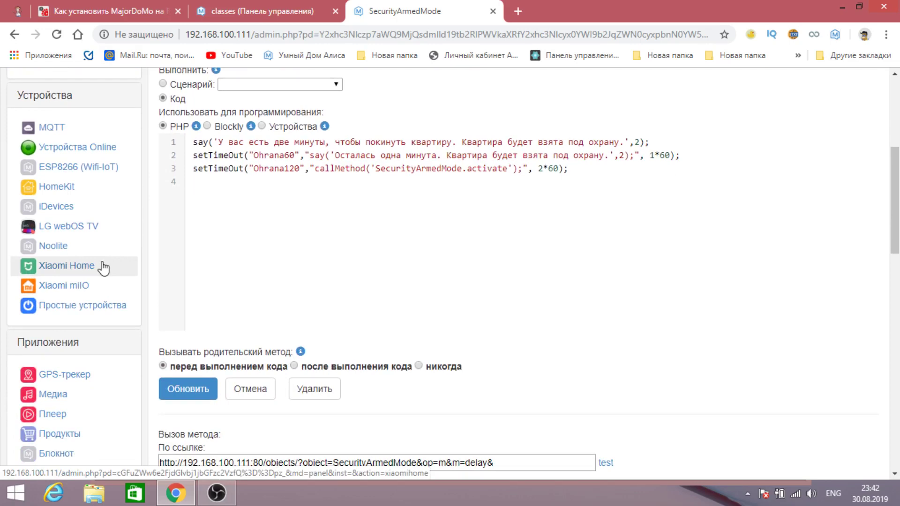
Step: Open the Xiaomi Home module and locate the Cube device among the listed devices
left_click(103, 267)
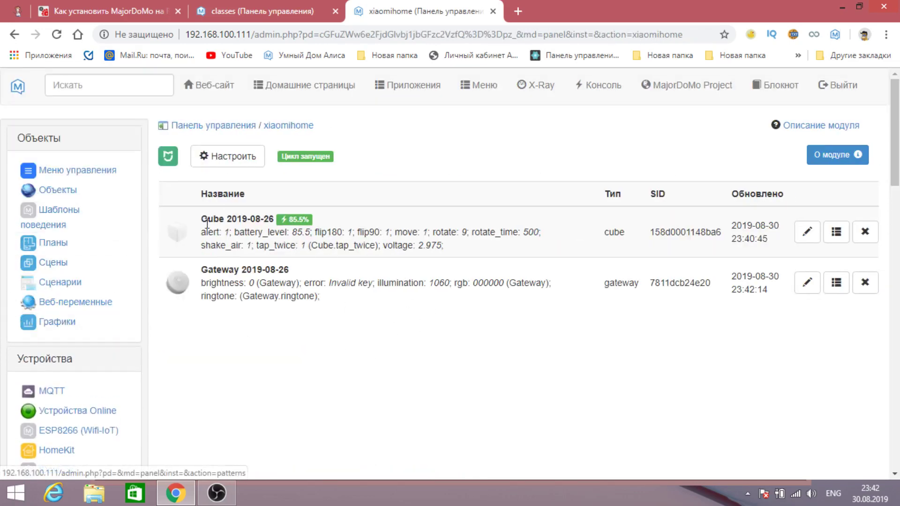
scroll(116, 336, "down", 4)
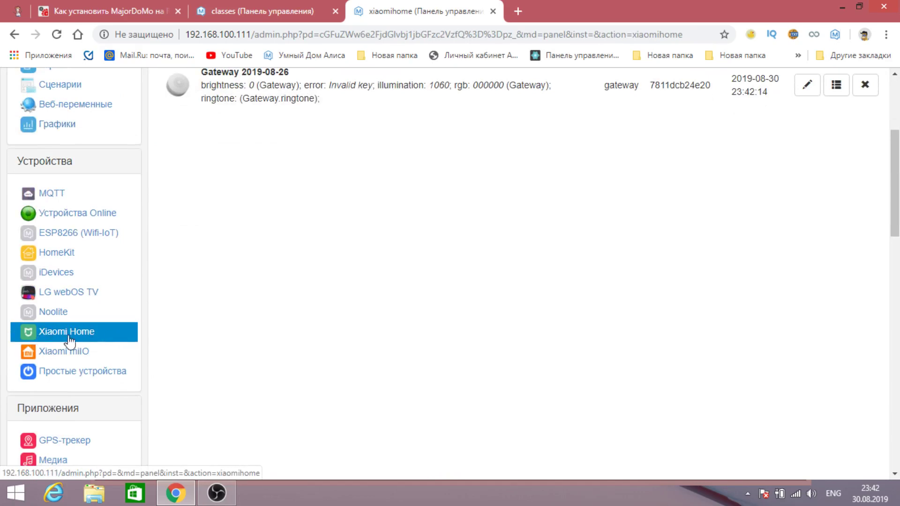
scroll(226, 317, "up", 4)
left_click_drag(202, 218, 303, 219)
left_click(311, 222)
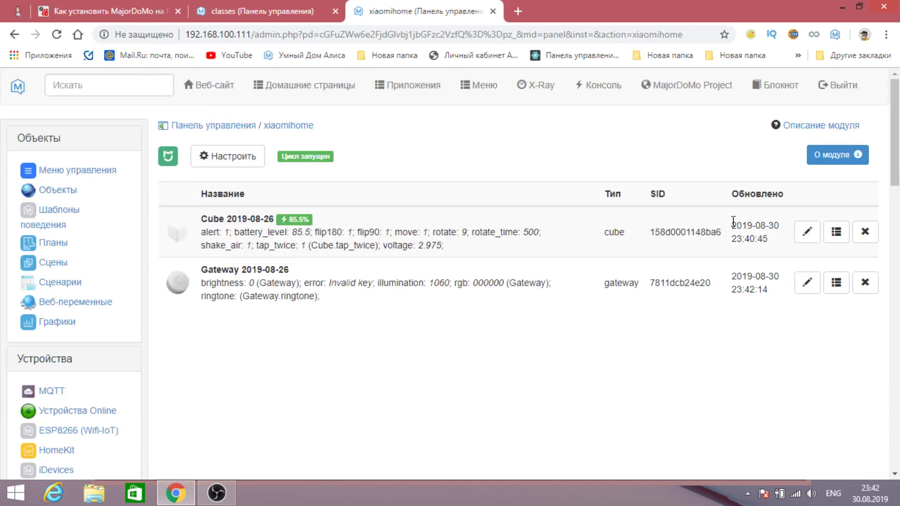
Step: Open the Cube device for editing and view its data values and linked-object fields
left_click(807, 233)
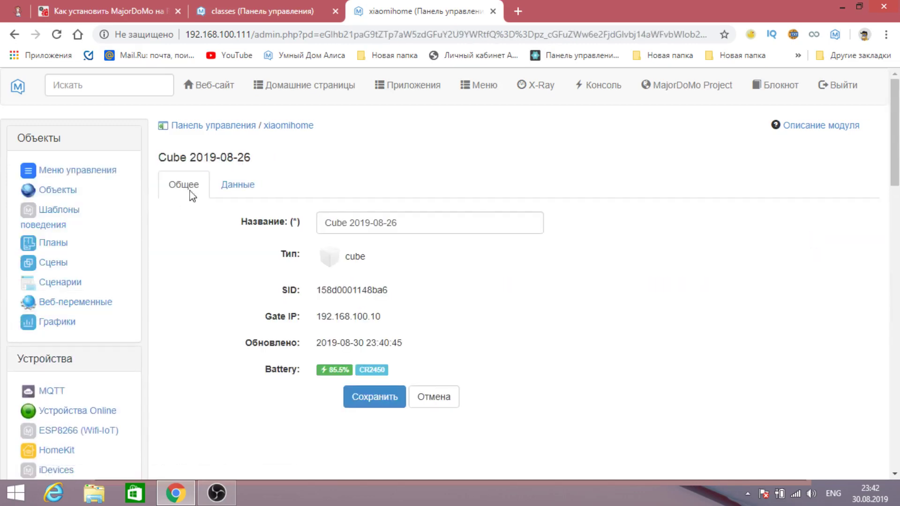
left_click(222, 187)
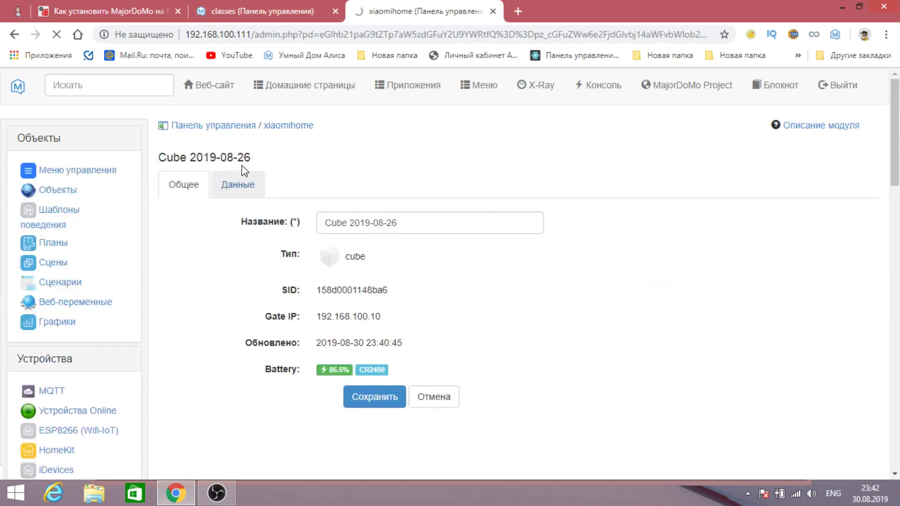
scroll(244, 173, "down", 6)
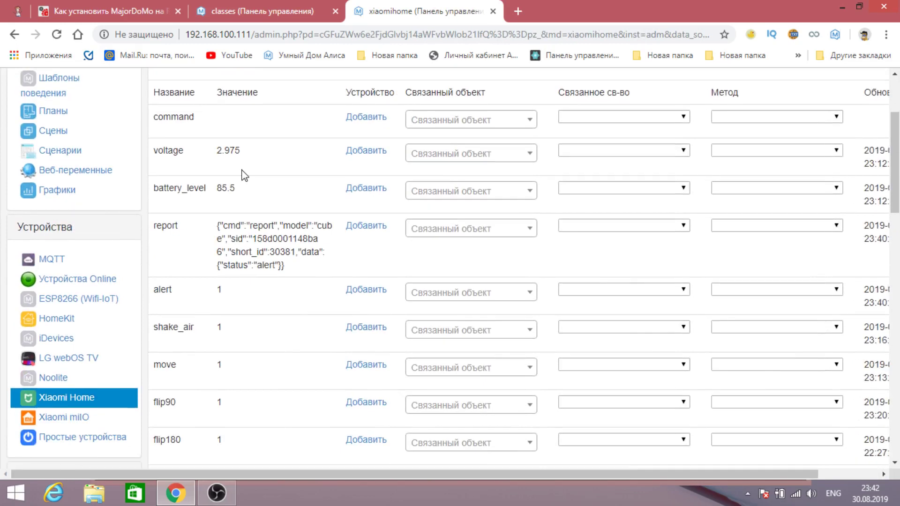
scroll(253, 187, "up", 6)
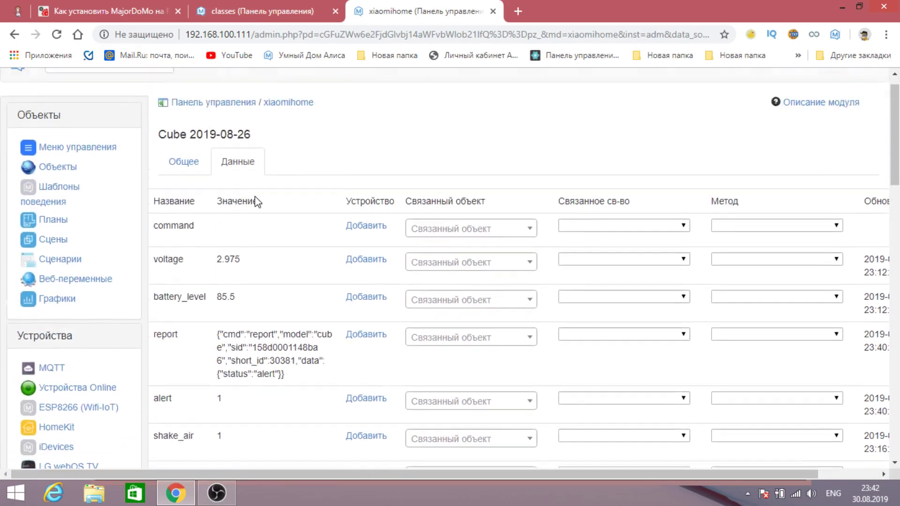
Step: Open the objects list in a new browser tab and show the properties of the Cube object in class MiSmartHomeGateway2
right_click(53, 189)
left_click(93, 202)
left_click(536, 8)
scroll(161, 200, "down", 4)
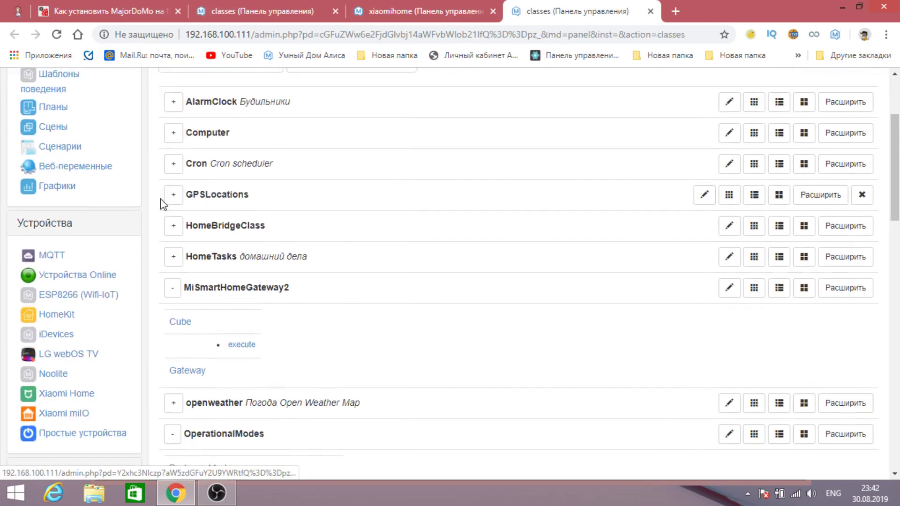
left_click_drag(184, 225, 291, 230)
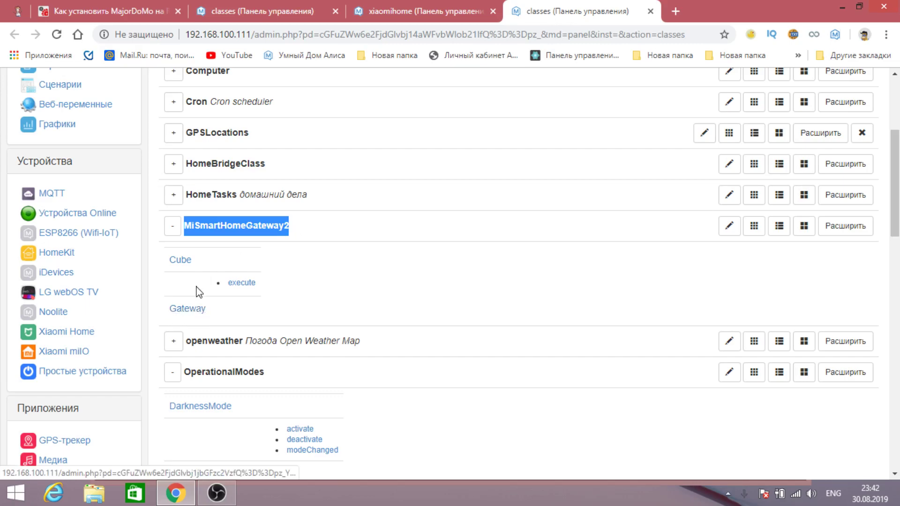
left_click(182, 261)
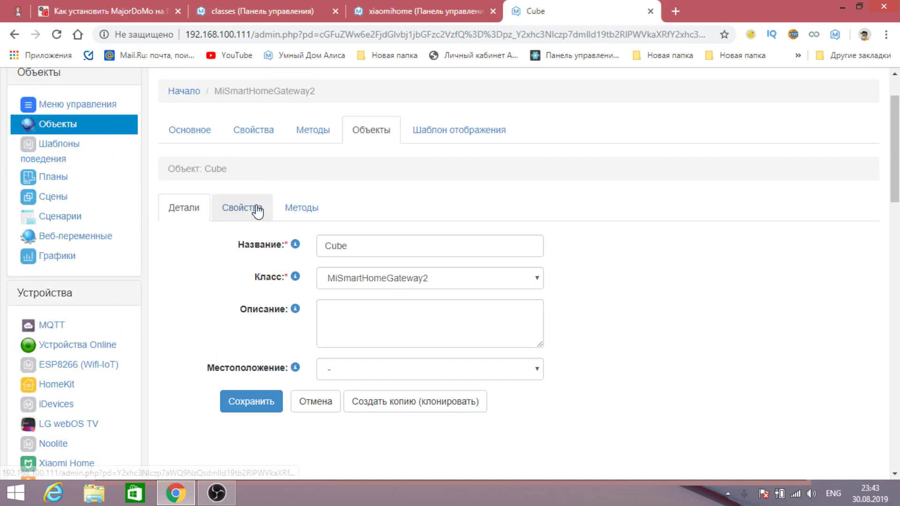
left_click(258, 208)
Step: Examine the Cube device's event rows in Xiaomi Home, especially the object, property and method linked to tap_twice
left_click(417, 11)
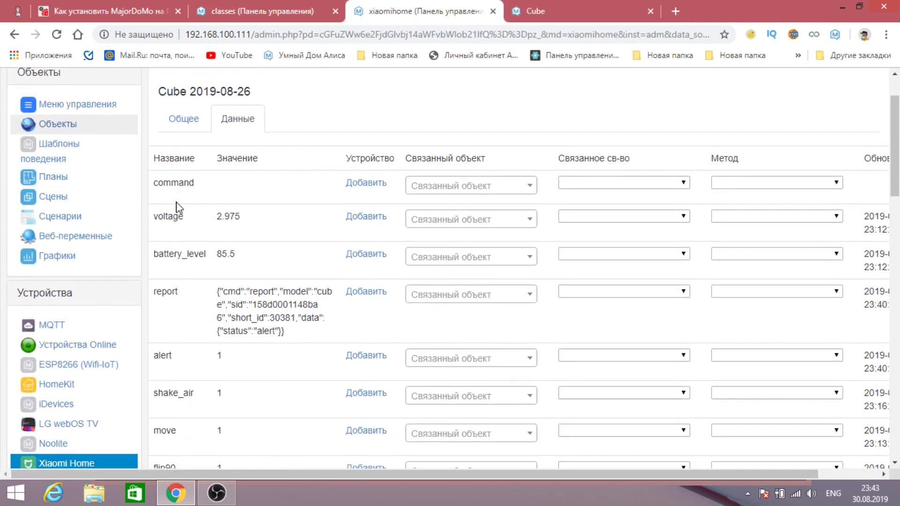
scroll(178, 207, "down", 4)
scroll(179, 207, "up", 3)
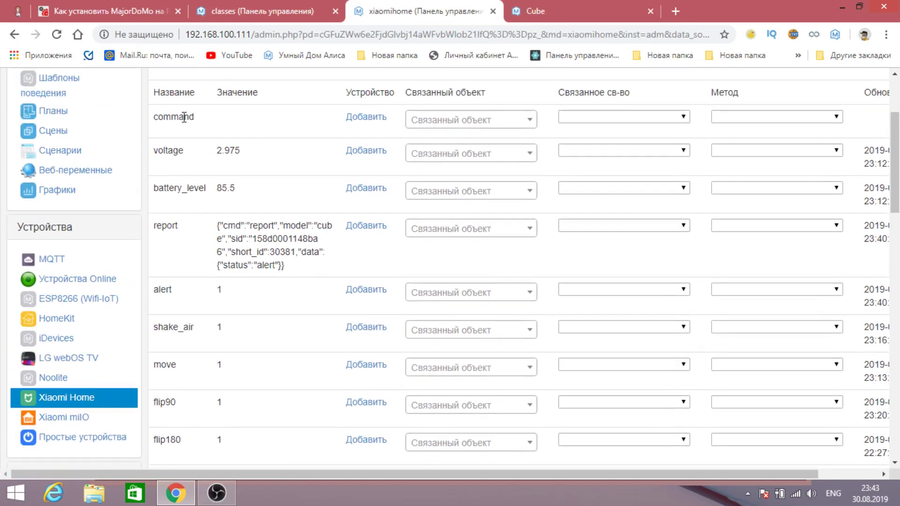
scroll(173, 321, "down", 1)
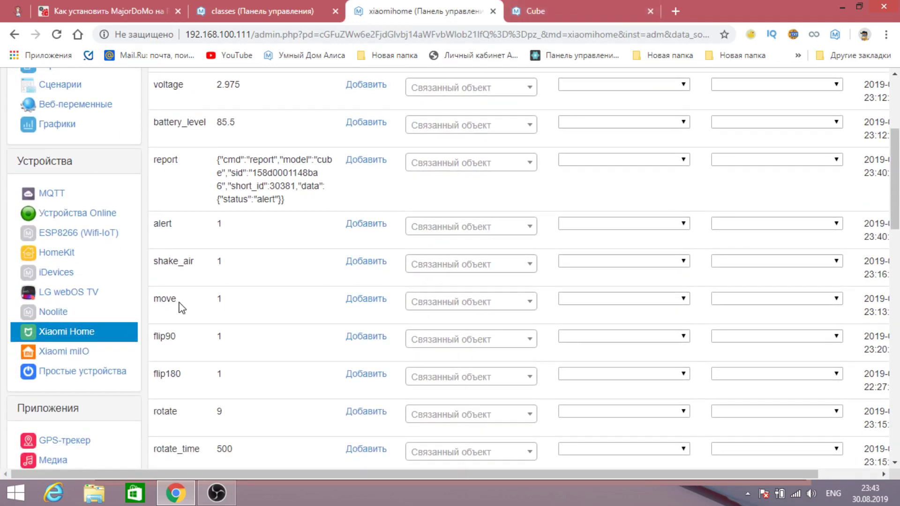
left_click(585, 8)
left_click(407, 8)
scroll(256, 181, "down", 1)
scroll(256, 182, "down", 1)
scroll(255, 187, "up", 1)
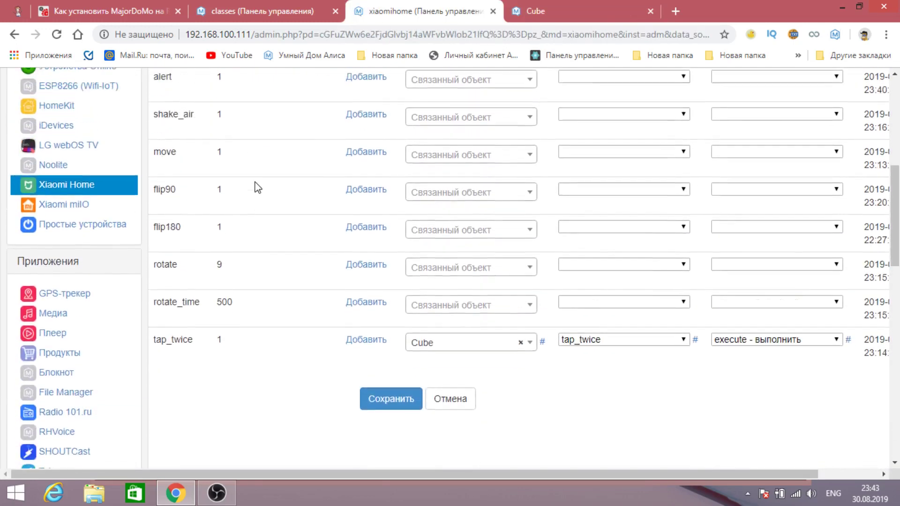
scroll(256, 187, "up", 1)
scroll(239, 234, "down", 1)
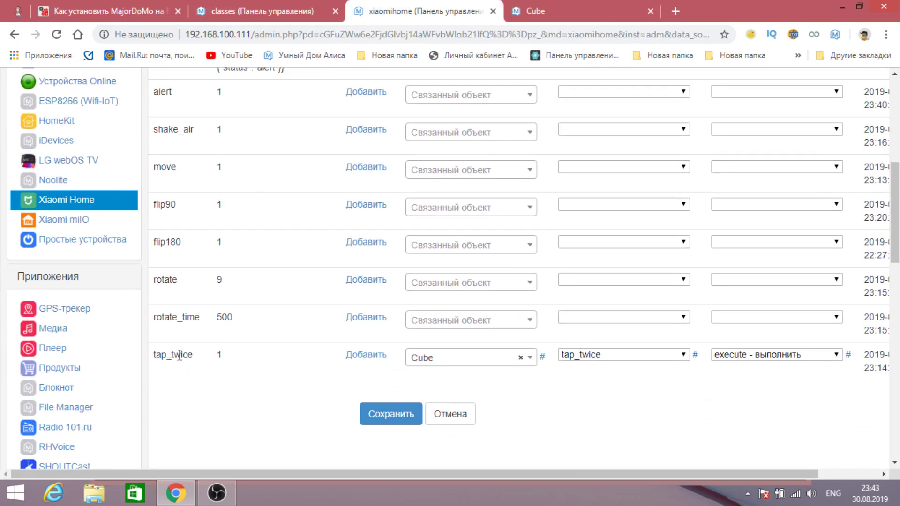
scroll(179, 355, "up", 5)
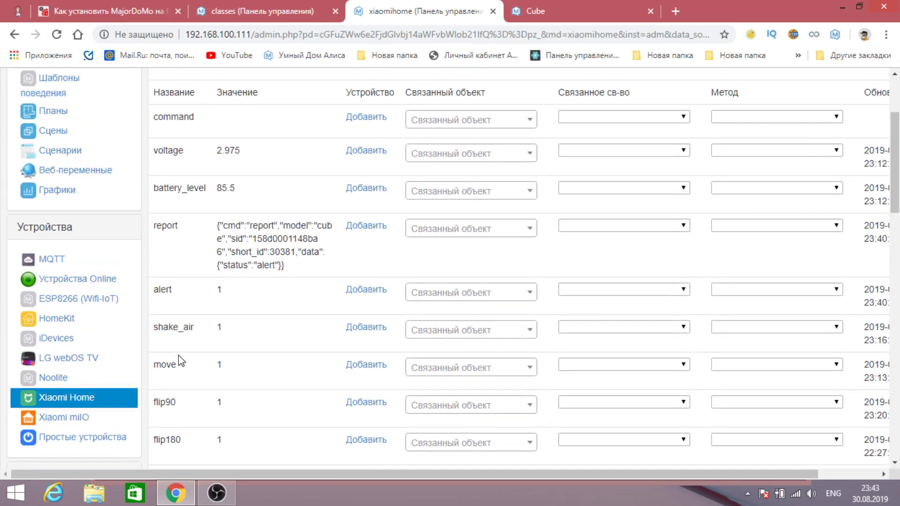
scroll(182, 360, "down", 5)
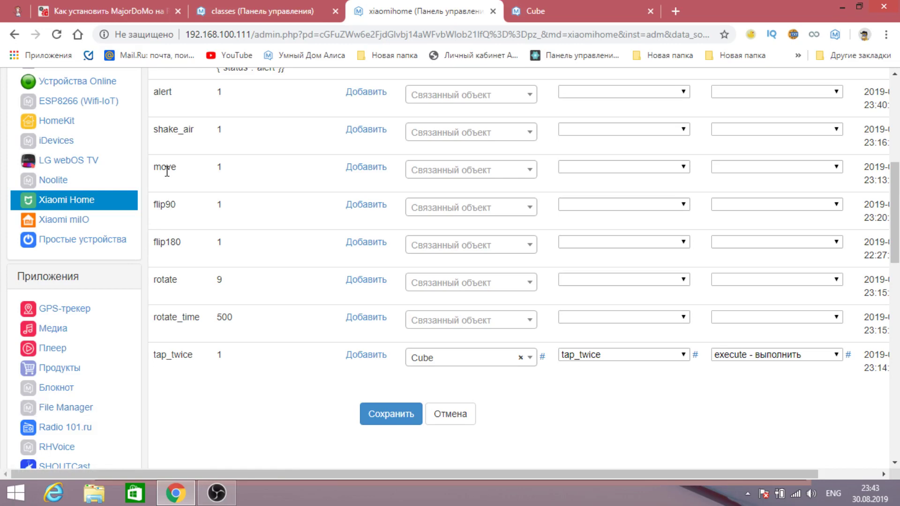
scroll(167, 173, "up", 3)
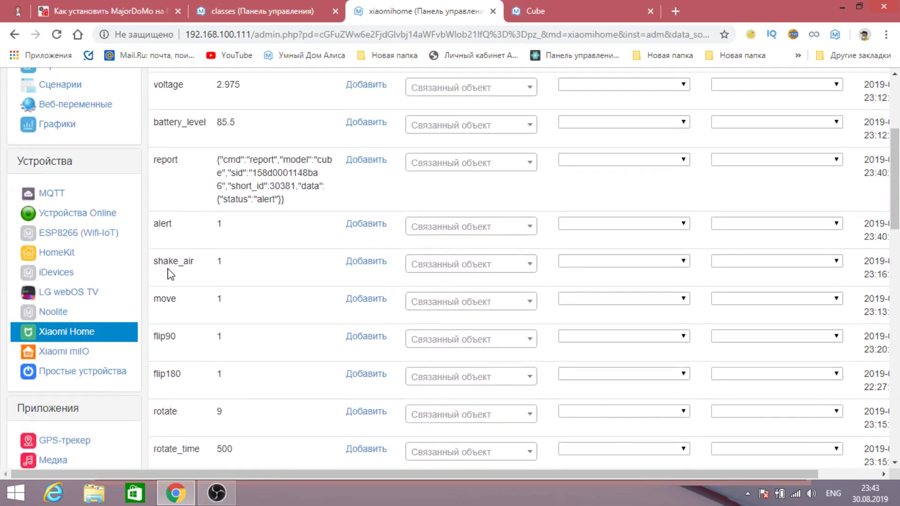
scroll(181, 261, "down", 5)
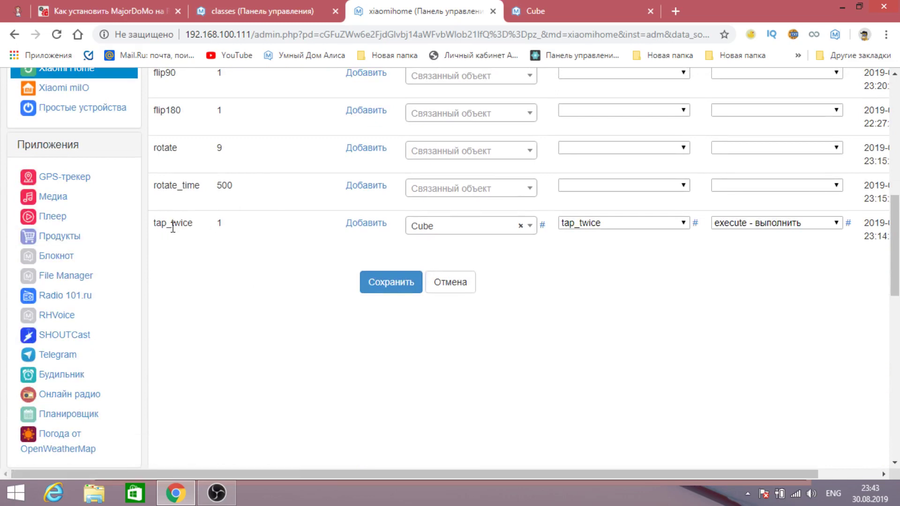
Step: Compare the Cube object's tap_twice property with the tap_twice row in the Xiaomi Home device data
left_click(575, 8)
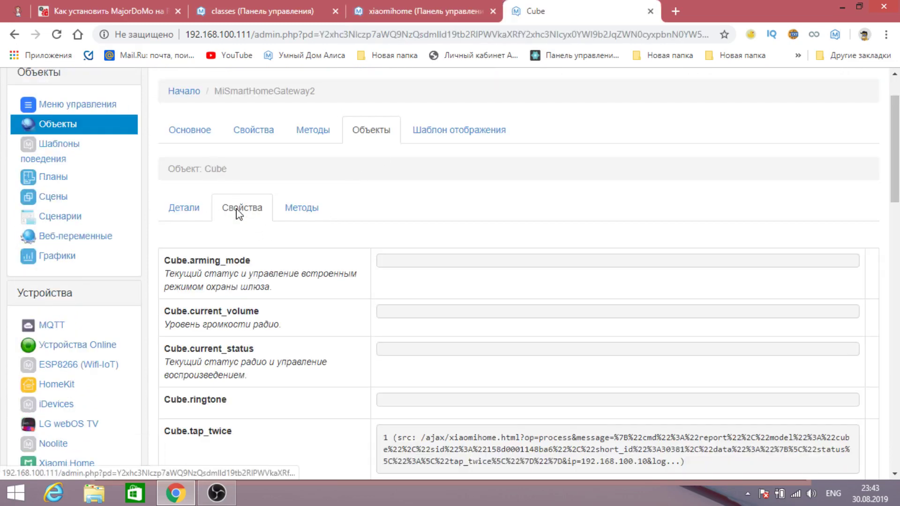
scroll(236, 209, "down", 4)
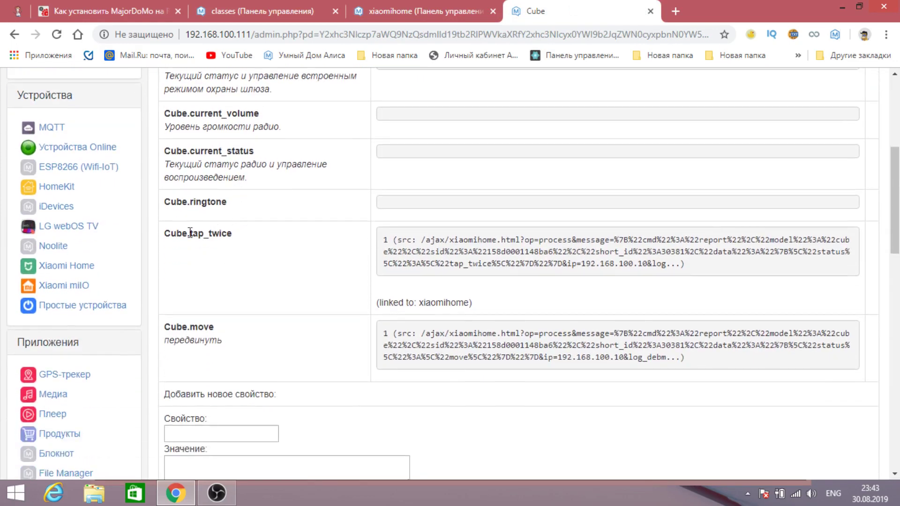
left_click_drag(181, 233, 240, 238)
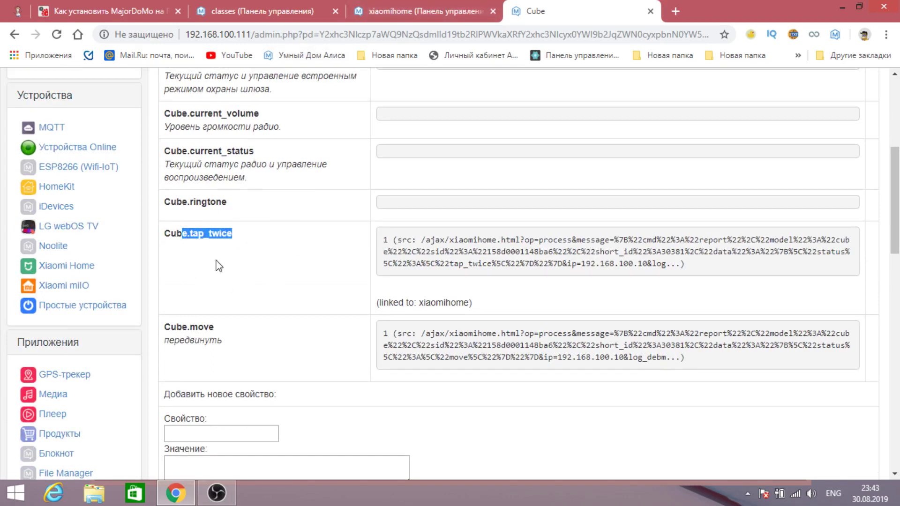
left_click(436, 5)
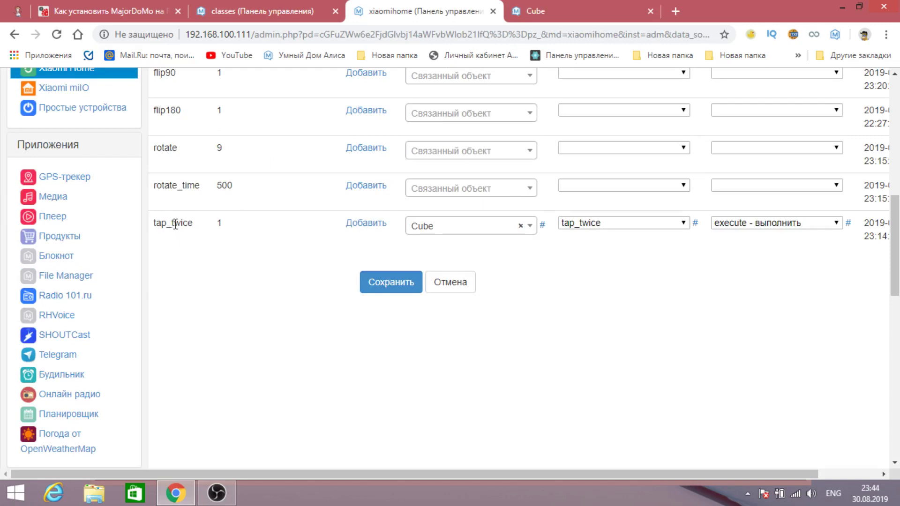
scroll(175, 225, "up", 3)
Step: Open the Cube object's execute method and read the PHP code that calls the delay method of SecurityArmedMode
left_click(553, 10)
scroll(262, 269, "up", 4)
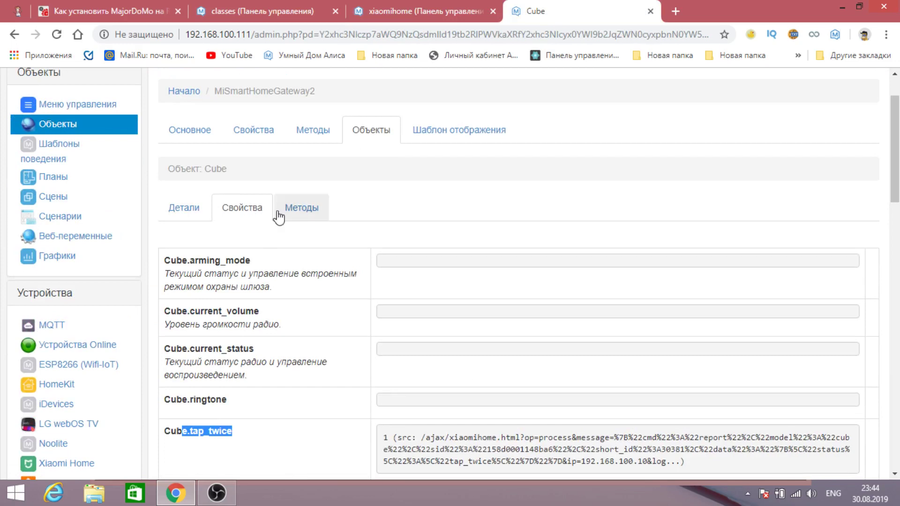
left_click(299, 208)
scroll(304, 291, "down", 1)
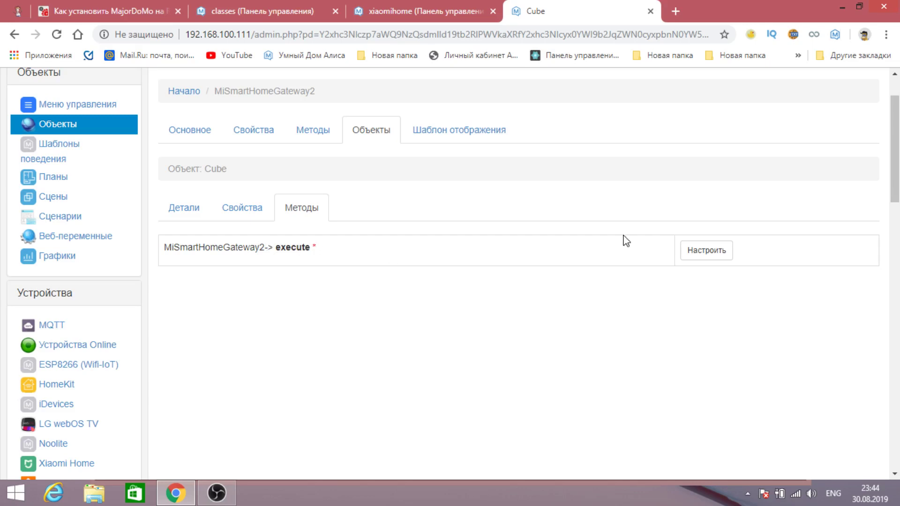
left_click(717, 252)
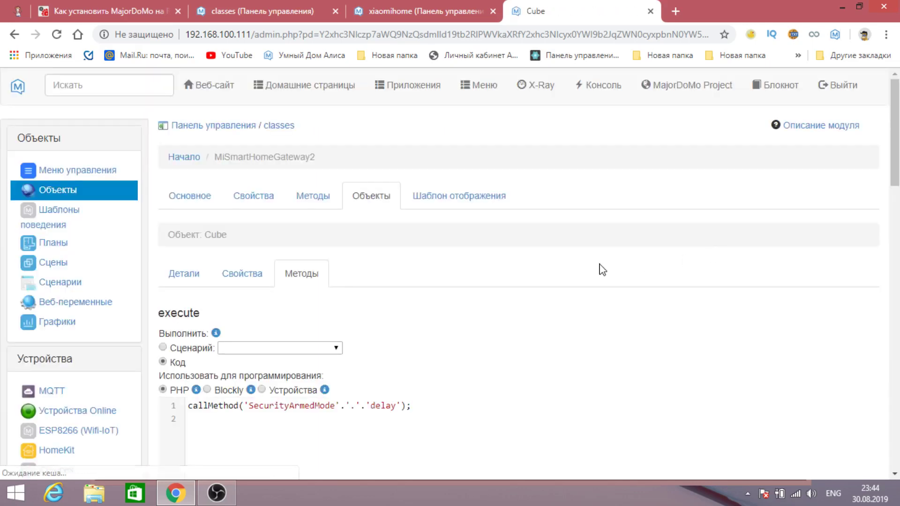
scroll(602, 269, "down", 1)
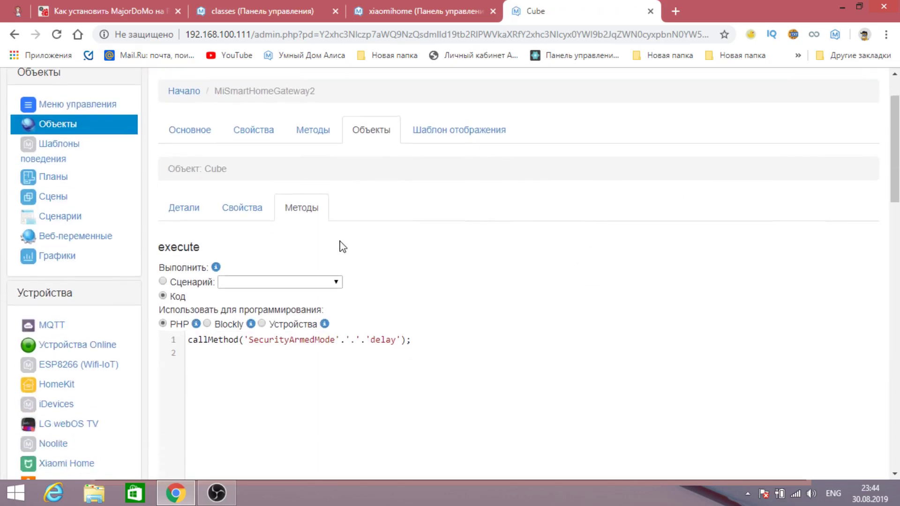
scroll(344, 244, "down", 1)
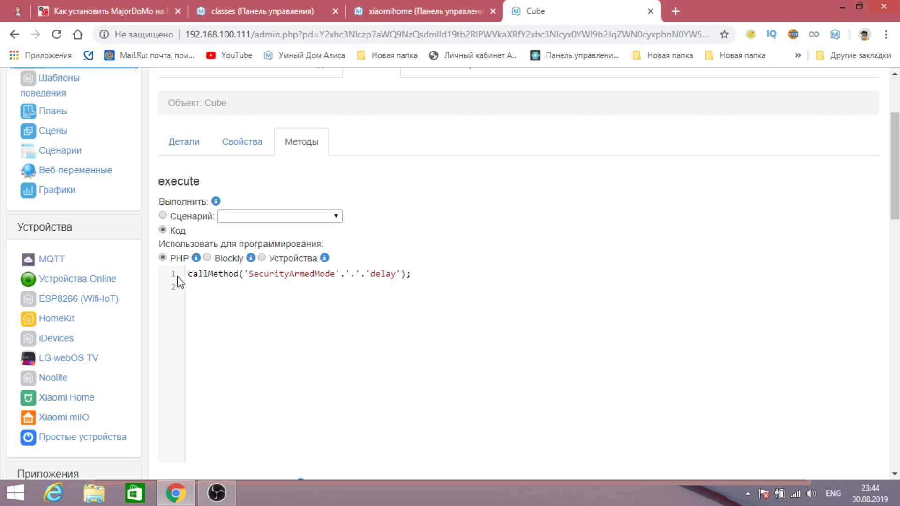
left_click_drag(192, 275, 366, 295)
left_click(365, 295)
Step: Return to the Cube device's data in Xiaomi Home and review the available event rows
left_click(434, 15)
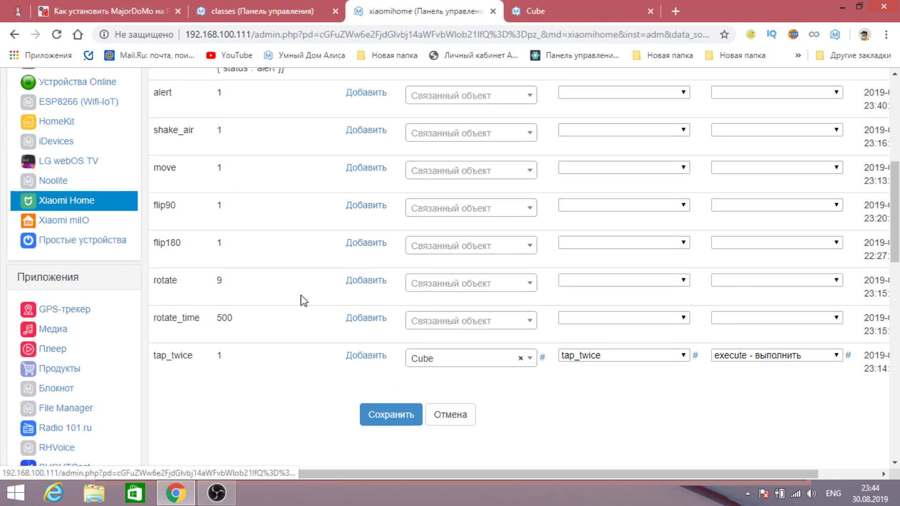
scroll(307, 289, "up", 4)
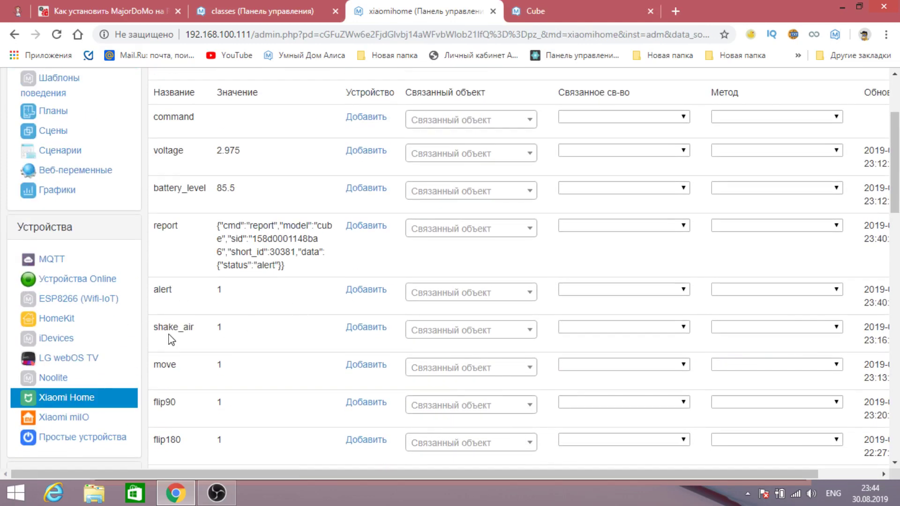
scroll(171, 339, "up", 1)
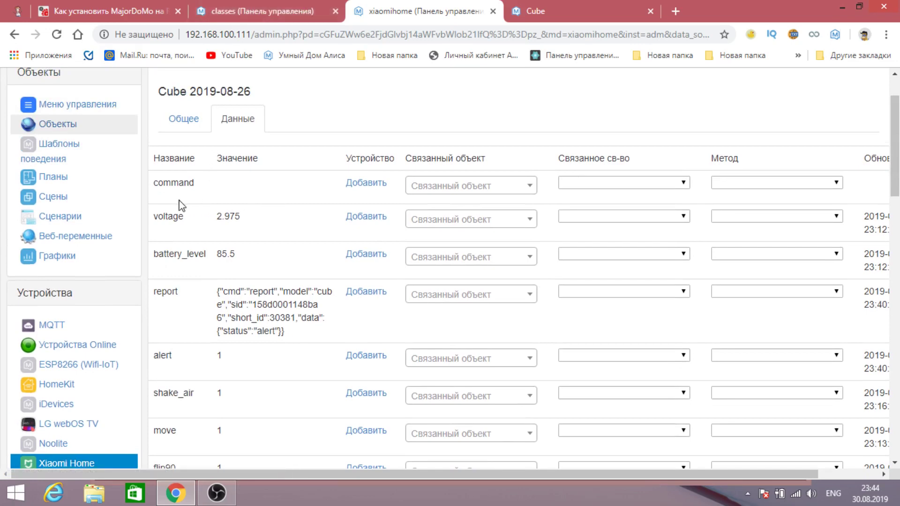
Step: Look through the Cube's data rows from command down to tap_twice and examine the object, property and method linked to tap_twice
scroll(233, 194, "down", 1)
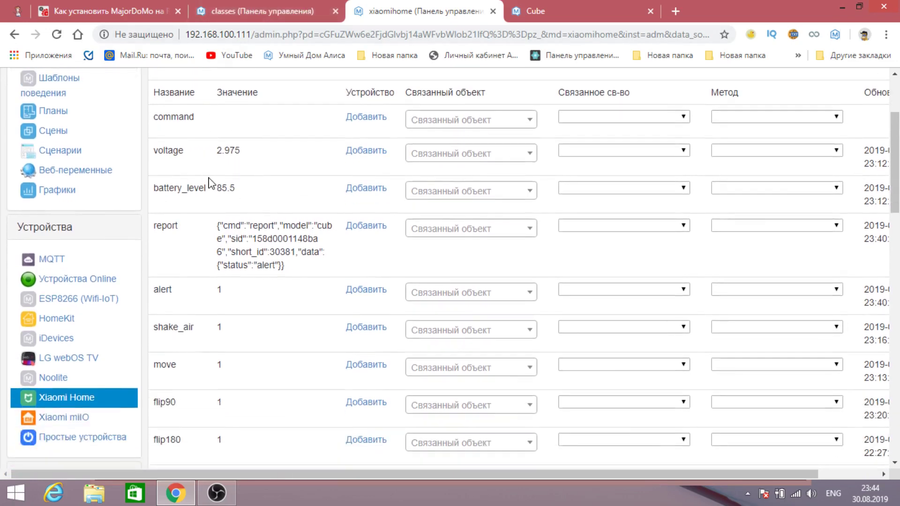
scroll(209, 183, "down", 1)
scroll(187, 253, "up", 1)
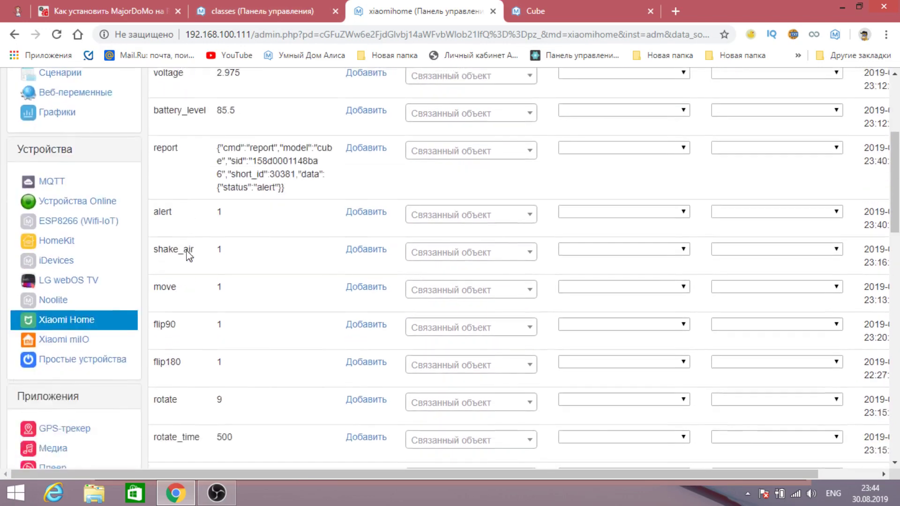
scroll(141, 257, "down", 1)
scroll(233, 297, "down", 1)
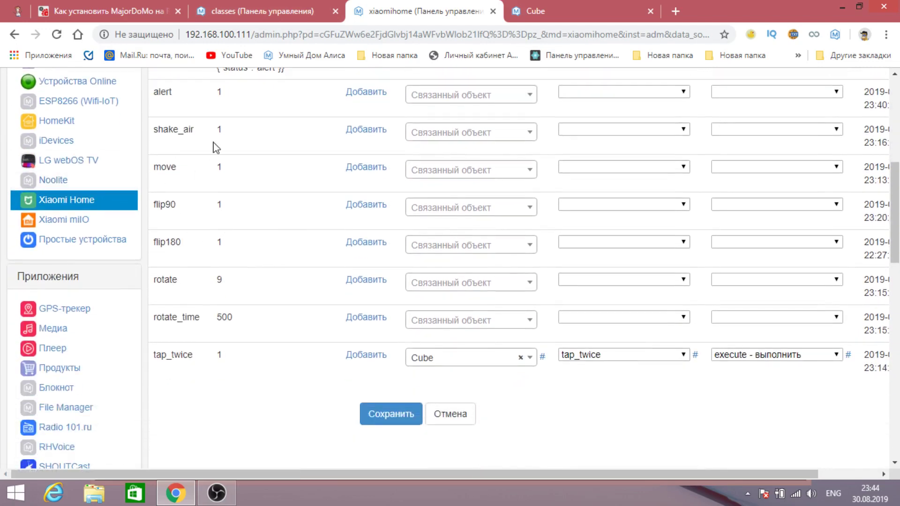
scroll(348, 321, "down", 2)
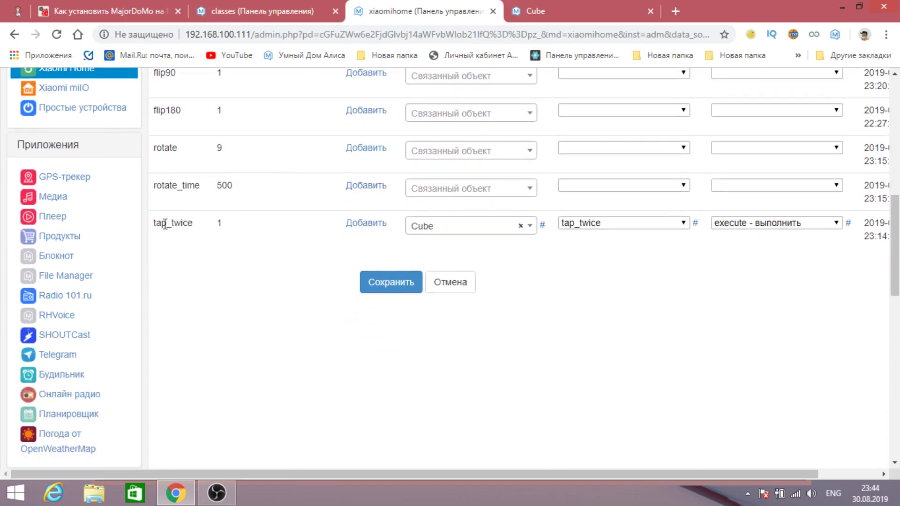
left_click_drag(158, 223, 207, 225)
left_click(217, 225)
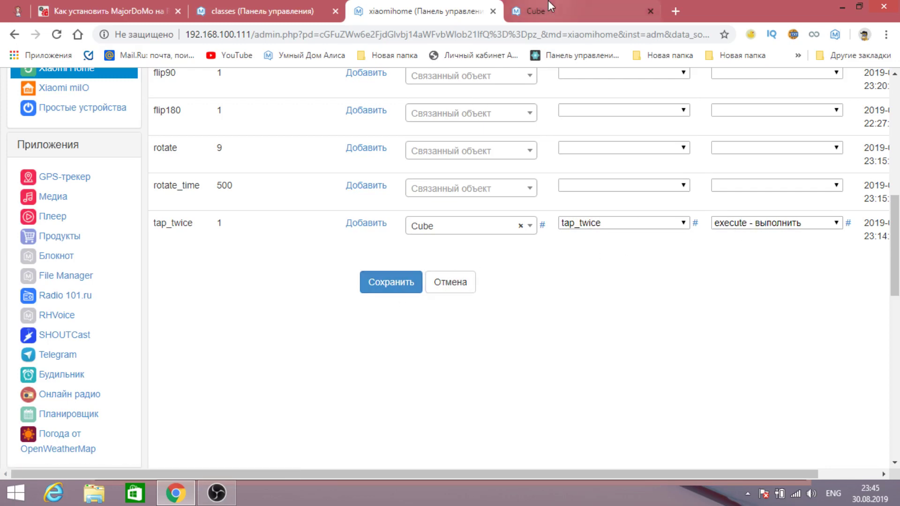
Step: Review the Cube's other gesture rows, including alert, shake_air, move, flip90, flip180 and rotate, as possible triggers
scroll(161, 267, "up", 4)
scroll(161, 270, "up", 3)
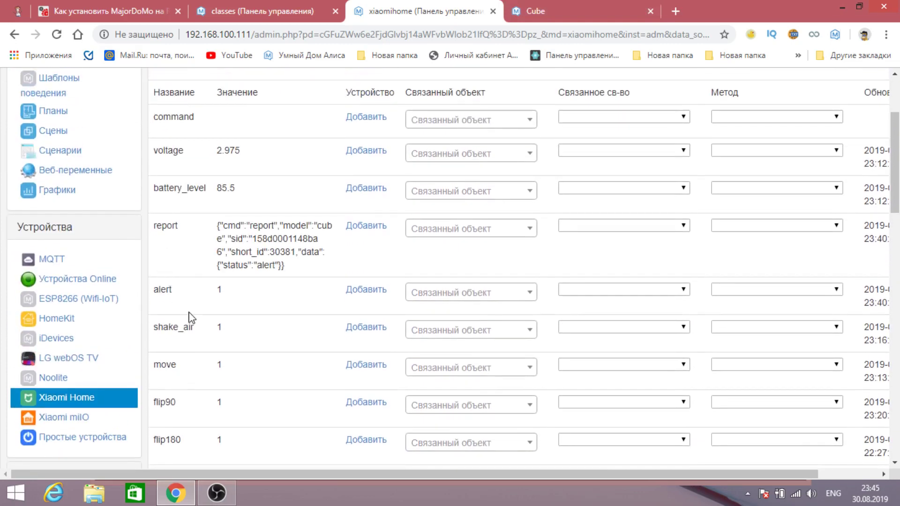
scroll(191, 318, "down", 1)
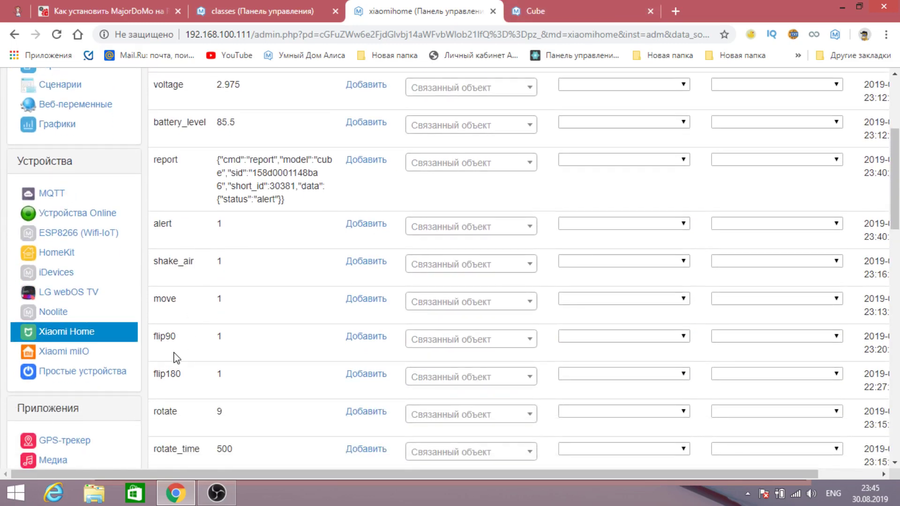
scroll(177, 358, "up", 1)
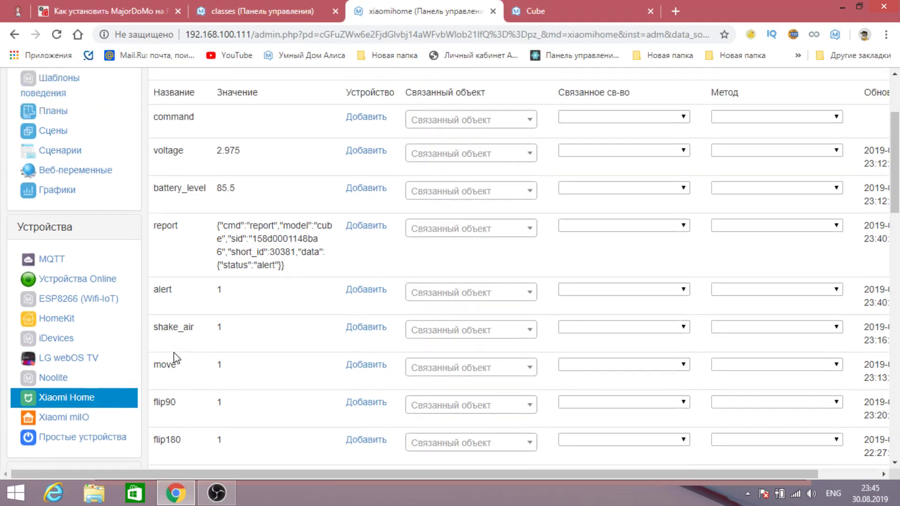
scroll(176, 358, "up", 1)
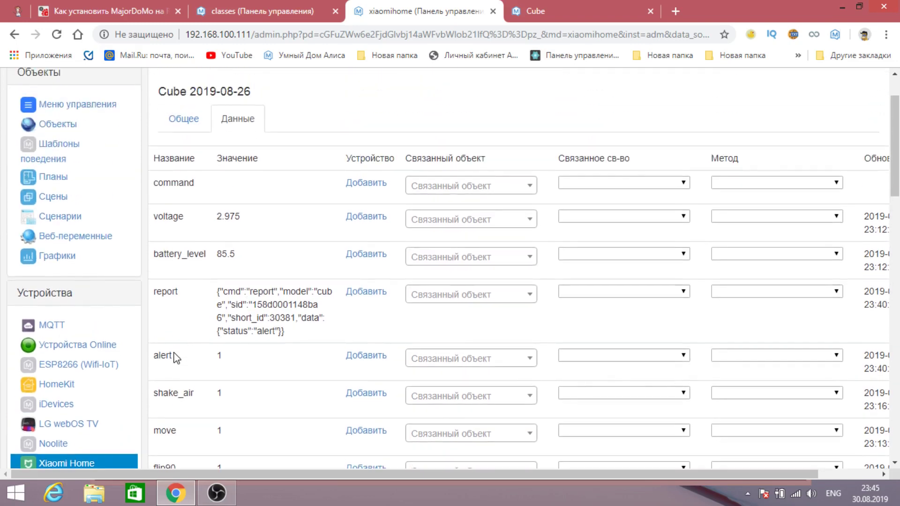
scroll(176, 358, "down", 1)
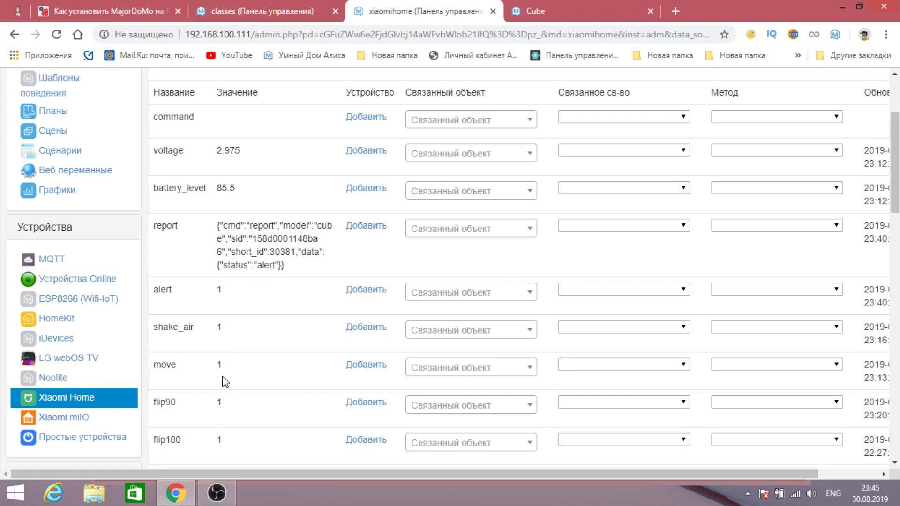
scroll(156, 276, "down", 1)
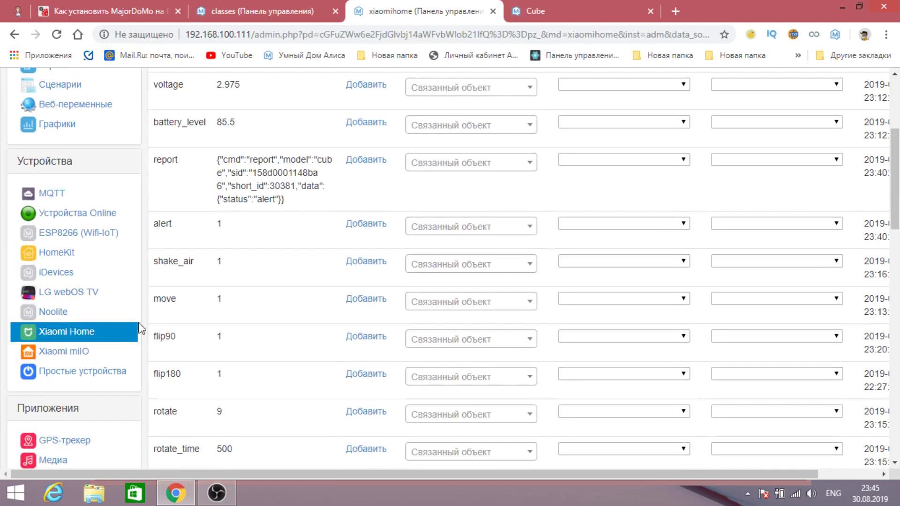
scroll(132, 283, "down", 1)
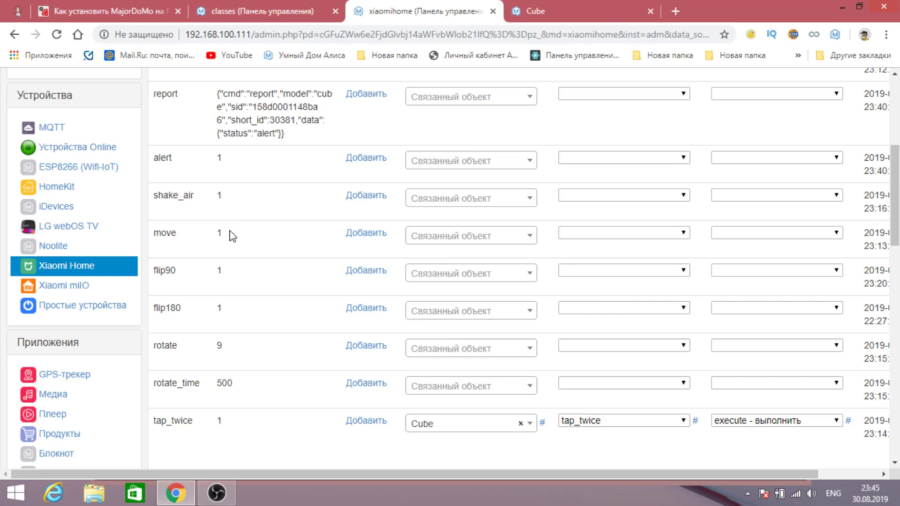
Step: Open the simple devices list (Простые устройства) and review the devices in the Гостиная and Коридор rooms
left_click(119, 309)
scroll(117, 310, "down", 4)
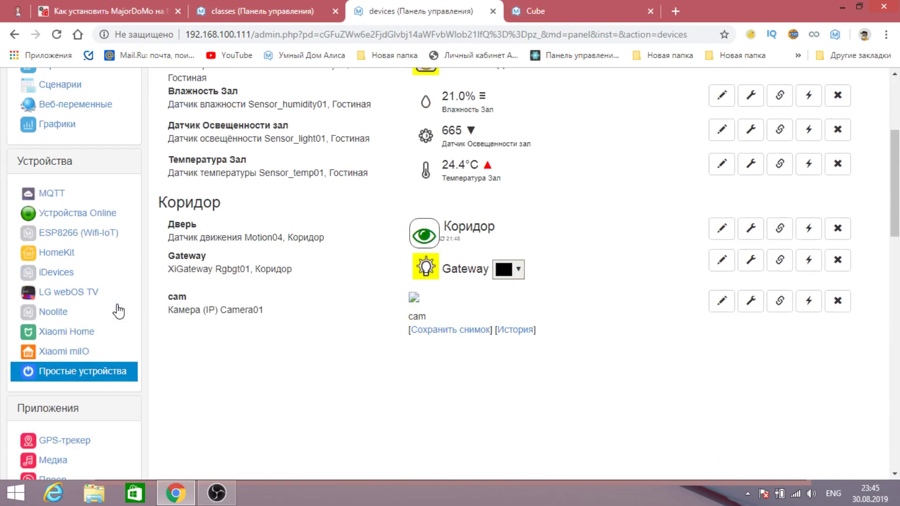
scroll(206, 303, "up", 1)
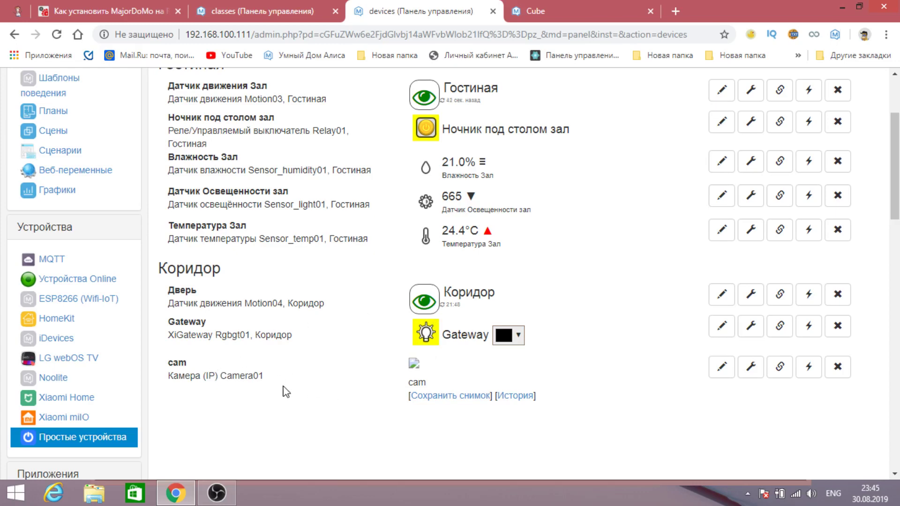
left_click(215, 493)
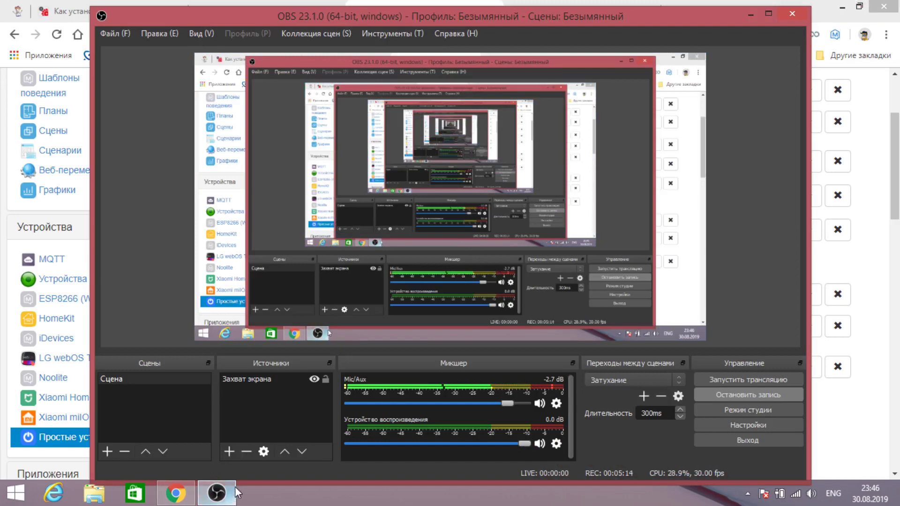
left_click(235, 490)
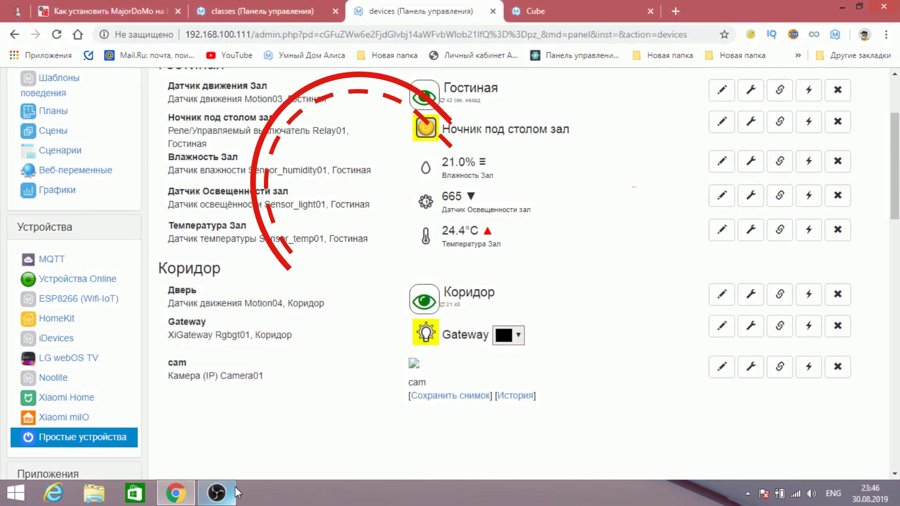